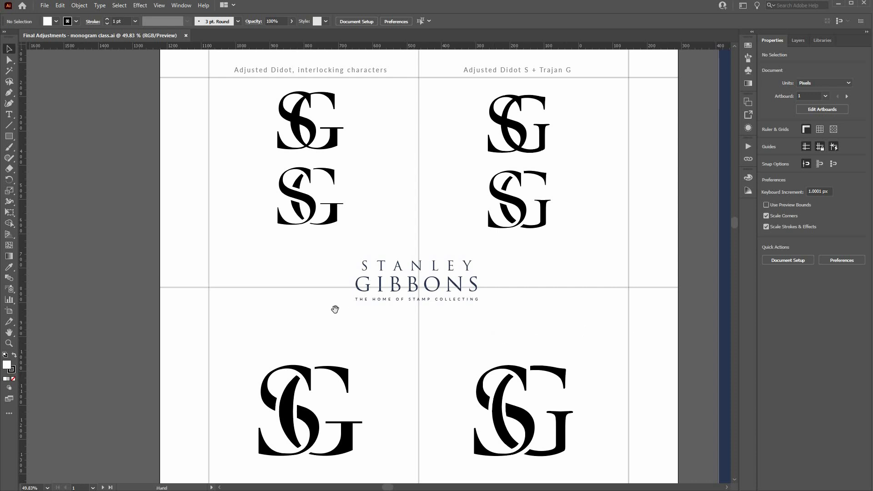
# Examine the white SG monogram on the navy artboard up close, checking its curves, gaps and cut letter ends
pyautogui.moveTo(620, 299); pyautogui.dragTo(383, 294)
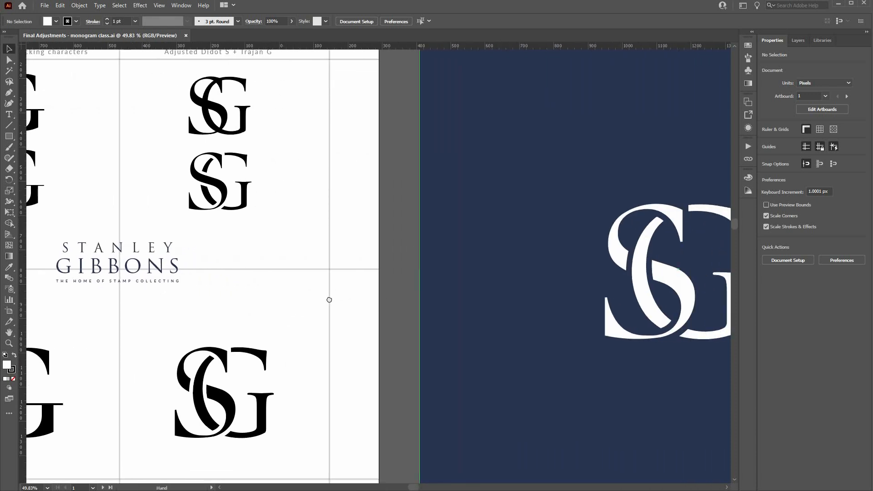
pyautogui.moveTo(550, 343); pyautogui.dragTo(443, 341)
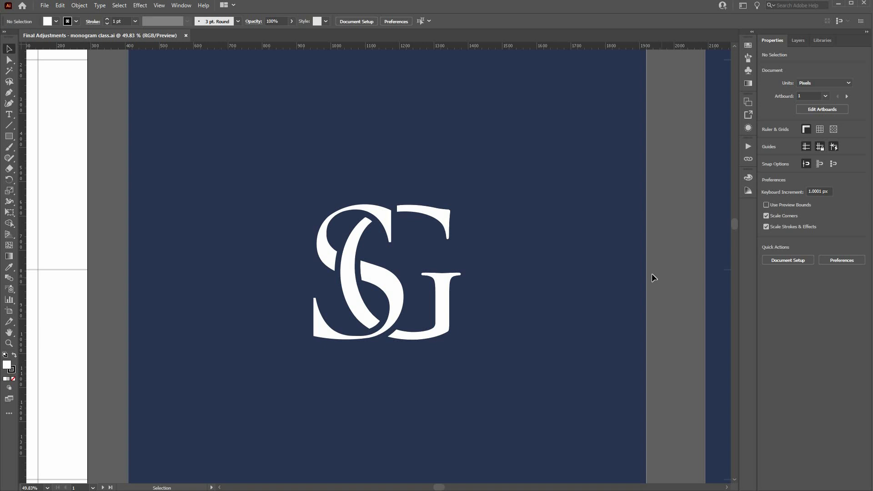
pyautogui.hotkey('ctrl', 'space')
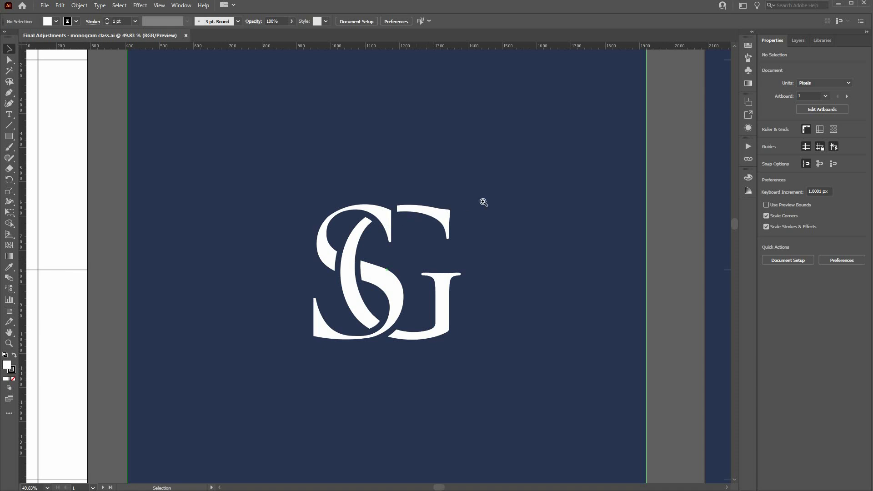
pyautogui.moveTo(575, 191); pyautogui.dragTo(632, 205)
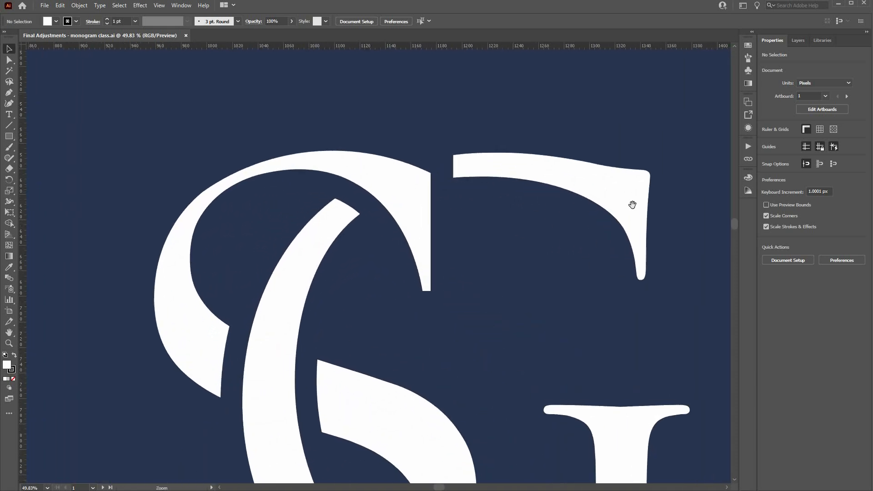
pyautogui.moveTo(526, 205); pyautogui.dragTo(399, 214)
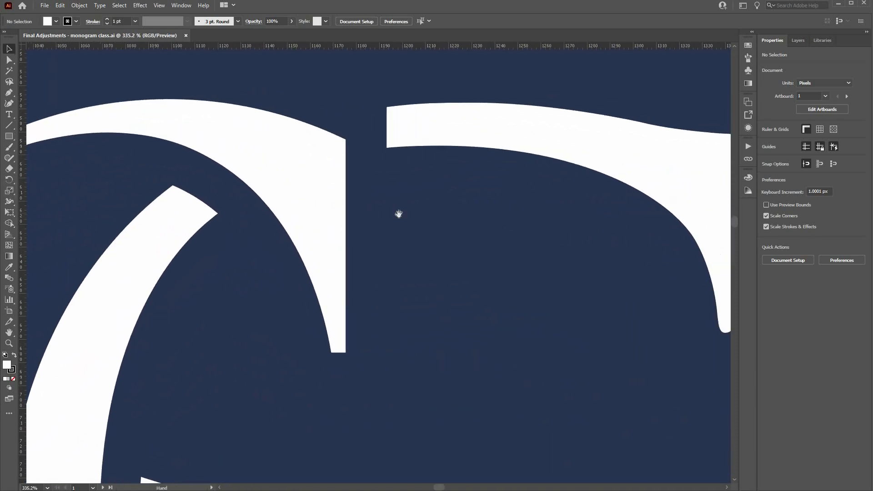
pyautogui.moveTo(274, 276); pyautogui.dragTo(502, 279)
pyautogui.moveTo(401, 404)
pyautogui.mouseDown()
pyautogui.moveTo(536, 359)
pyautogui.moveTo(517, 264)
pyautogui.mouseUp()
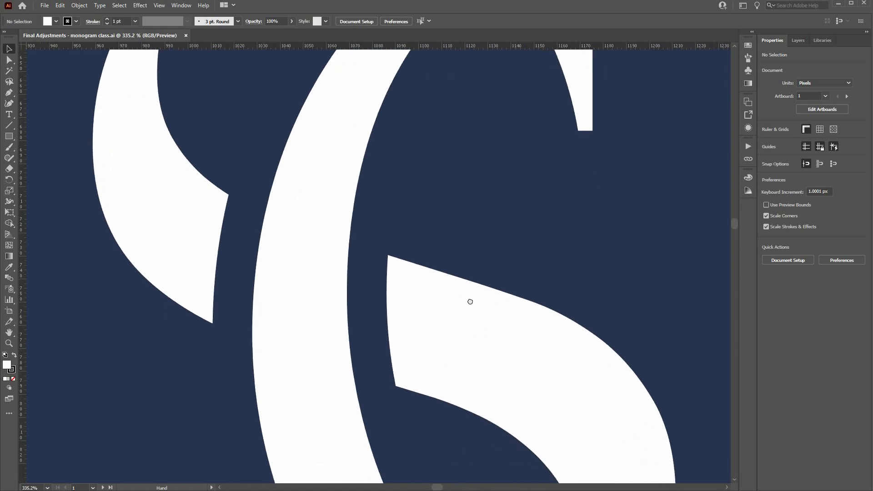
pyautogui.moveTo(442, 380); pyautogui.dragTo(415, 184)
pyautogui.moveTo(74, 205); pyautogui.dragTo(106, 169)
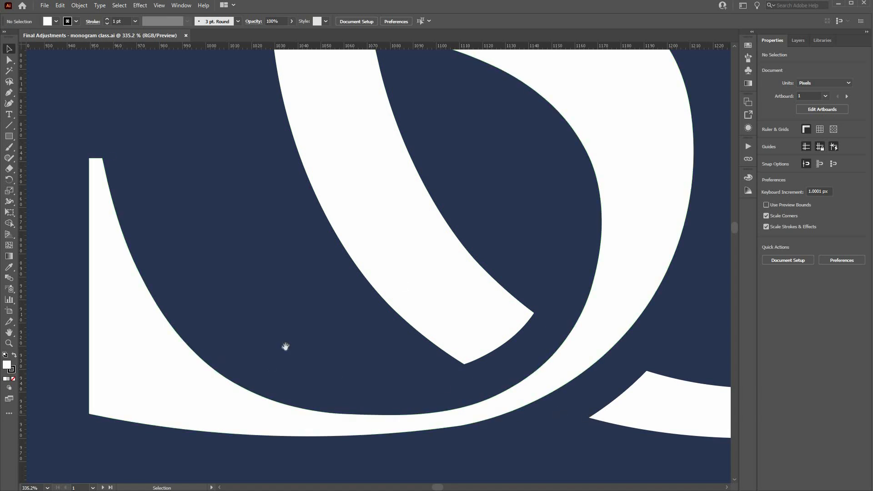
pyautogui.moveTo(434, 326); pyautogui.dragTo(226, 281)
pyautogui.moveTo(414, 375); pyautogui.dragTo(347, 377)
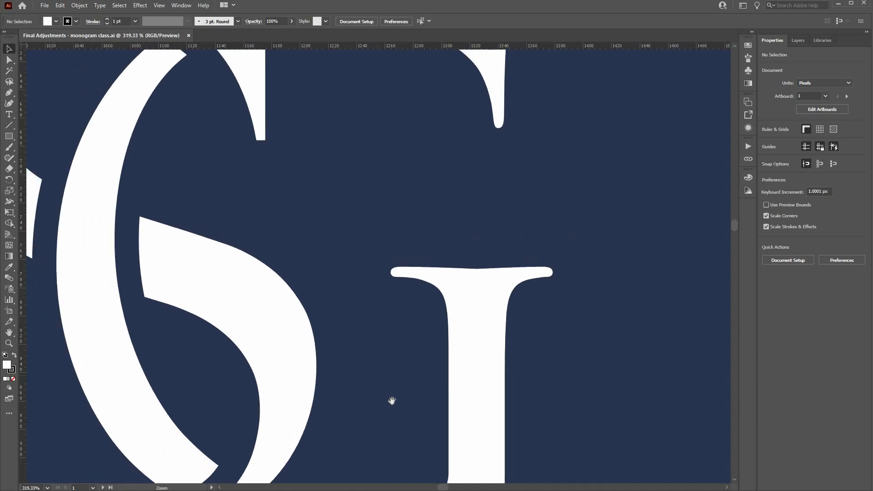
pyautogui.moveTo(392, 400); pyautogui.dragTo(454, 382)
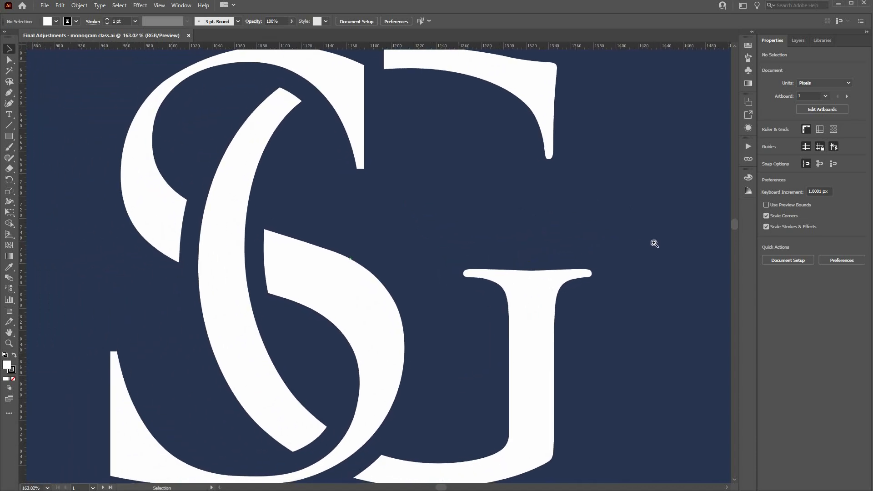
# Inspect the serif on the G's stem up close, and compare it with the whole monogram
pyautogui.moveTo(663, 255); pyautogui.dragTo(575, 224)
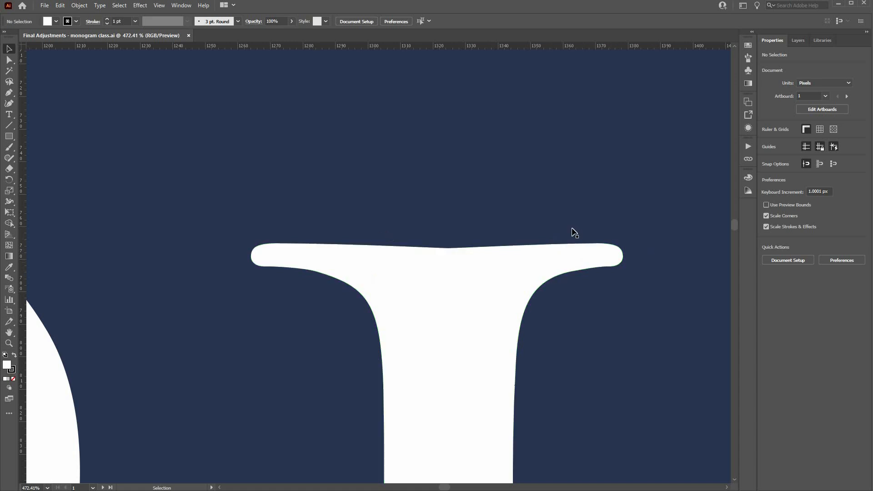
pyautogui.hotkey('ctrl', 'space')
pyautogui.moveTo(464, 231); pyautogui.dragTo(407, 233)
pyautogui.moveTo(462, 286); pyautogui.dragTo(459, 285)
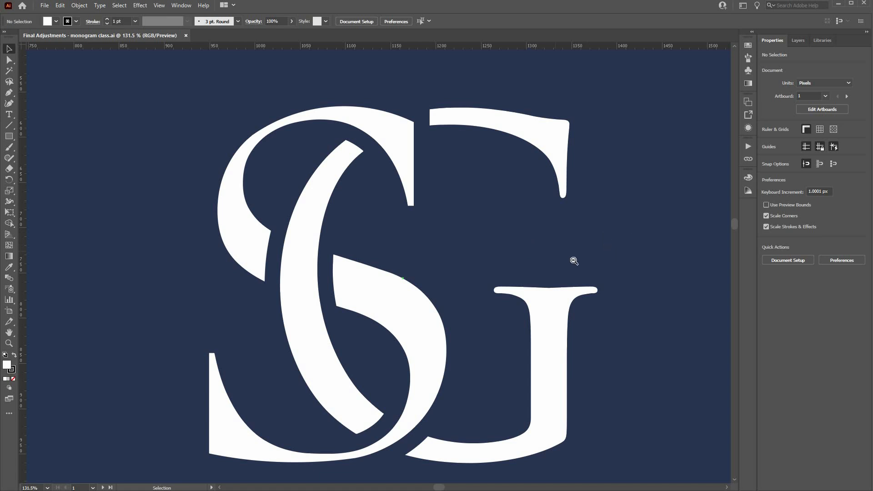
pyautogui.moveTo(615, 266); pyautogui.dragTo(516, 267)
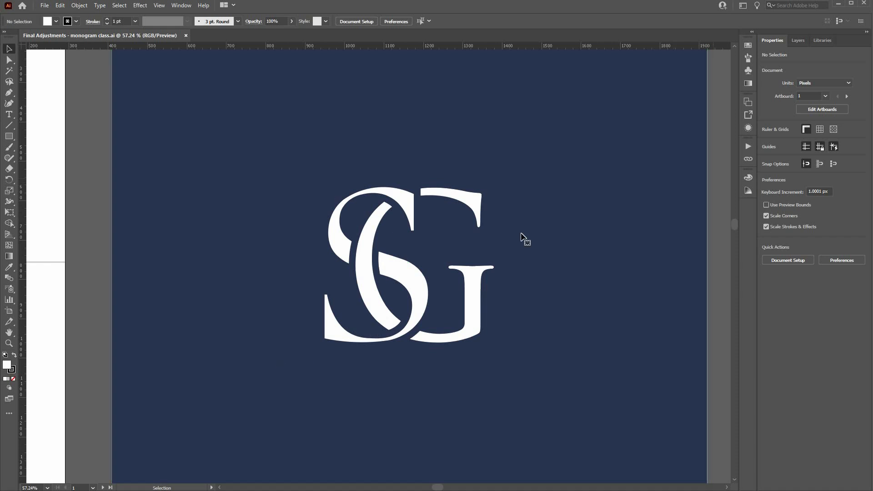
# Unlock the artwork and group the monogram's letter shapes, leaving the navy background out of the selection
pyautogui.hotkey('ctrl', 'alt', '2')
pyautogui.keyDown('shift'); pyautogui.click(541, 212); pyautogui.keyUp('shift')
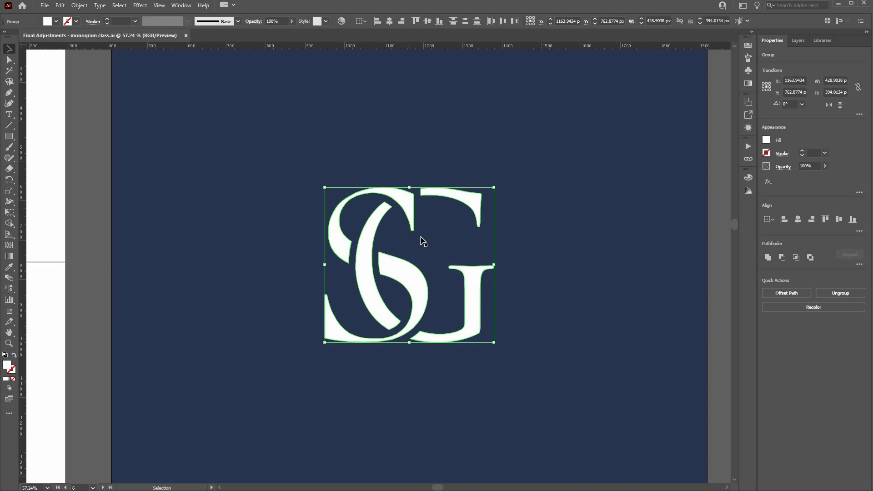
pyautogui.click(412, 278)
# Reflect the monogram group across the vertical axis and inspect the mirrored letterforms for balance
pyautogui.rightClick(465, 371)
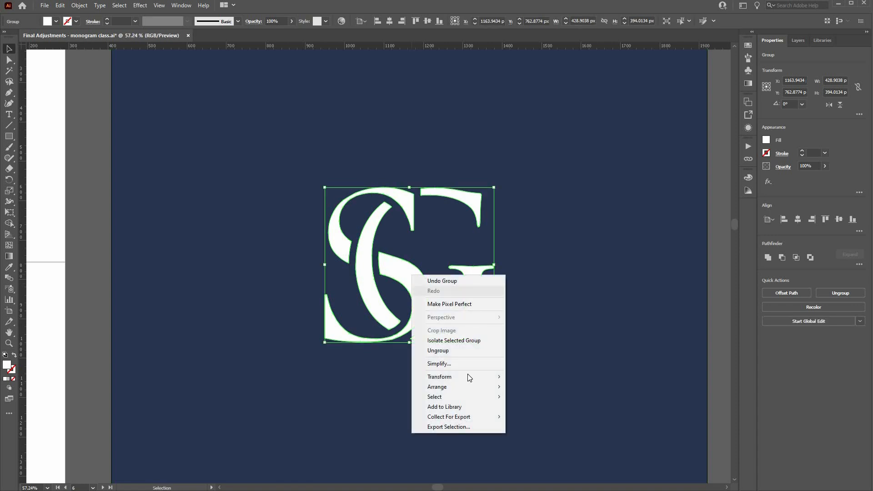
pyautogui.moveTo(471, 377)
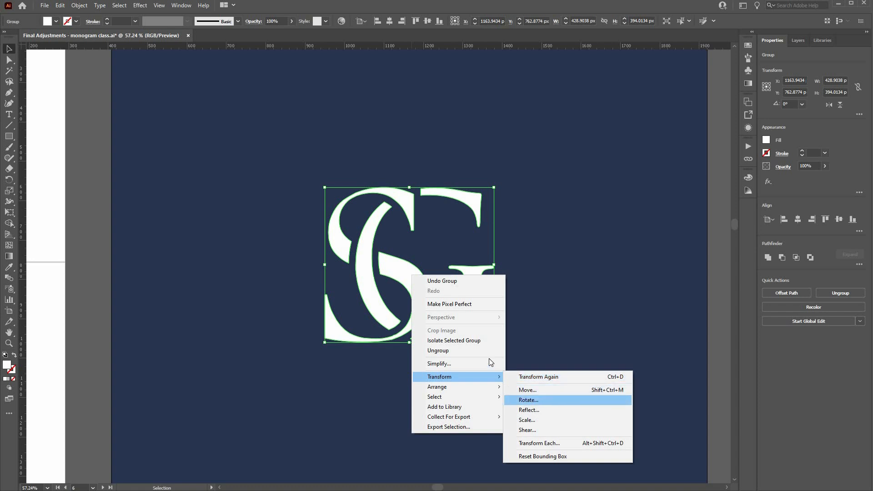
pyautogui.click(529, 410)
pyautogui.press('Return')
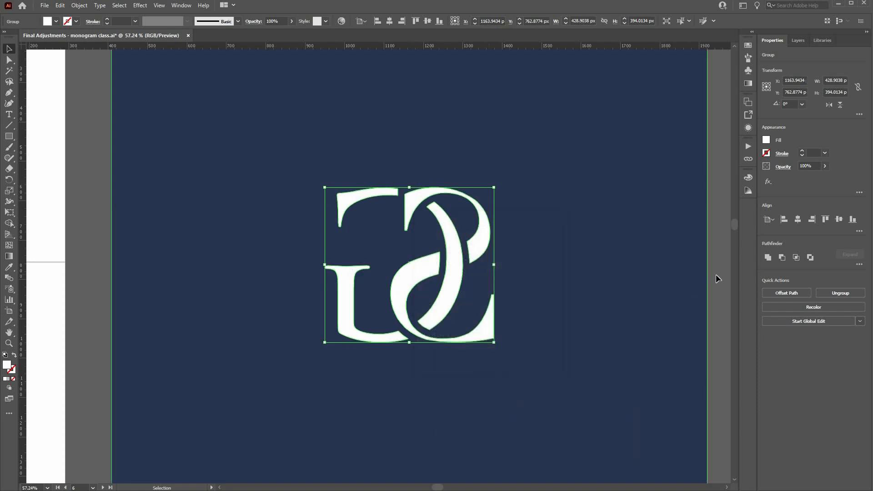
pyautogui.hotkey('ctrl', 'shift', 'a')
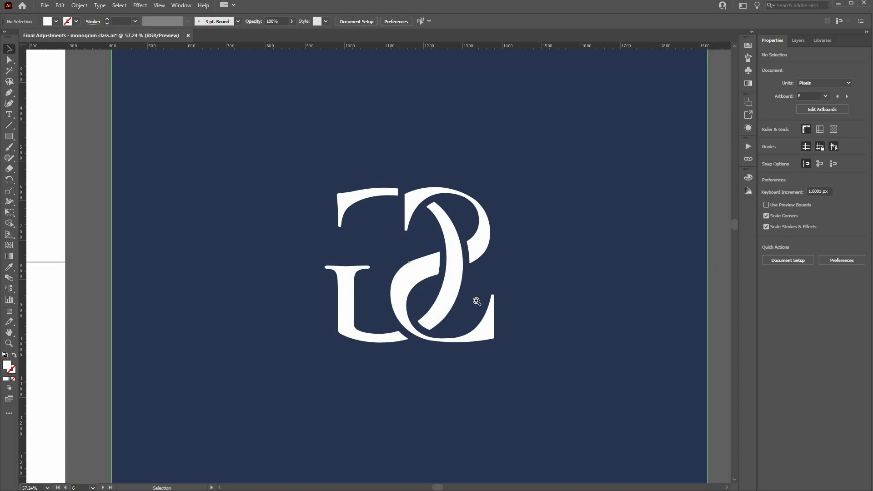
pyautogui.moveTo(492, 301); pyautogui.dragTo(530, 323)
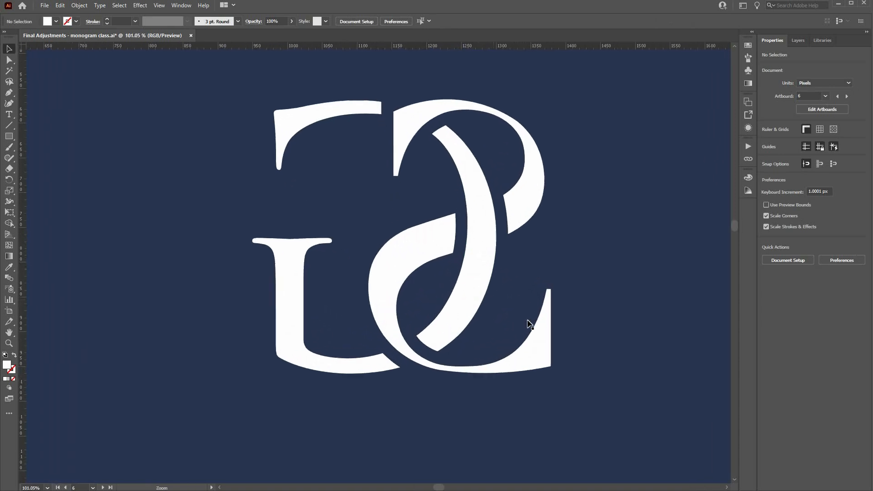
pyautogui.scroll(2, 530, 324)
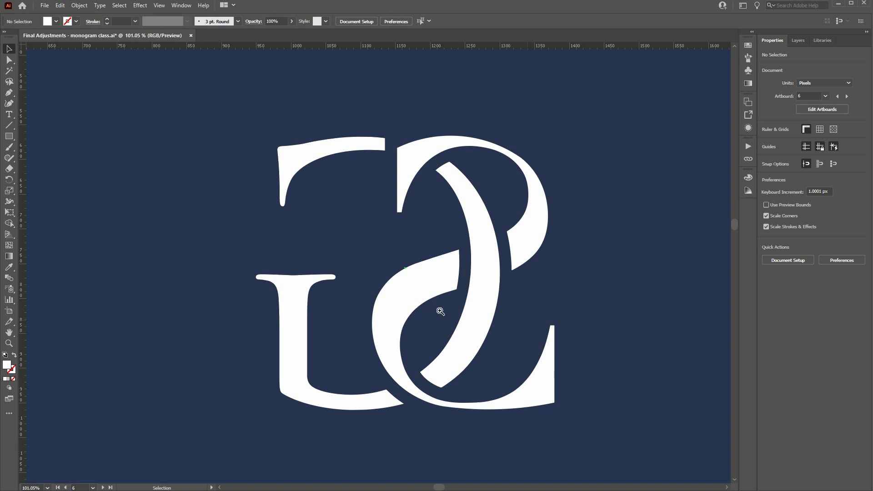
pyautogui.moveTo(469, 257); pyautogui.dragTo(560, 191)
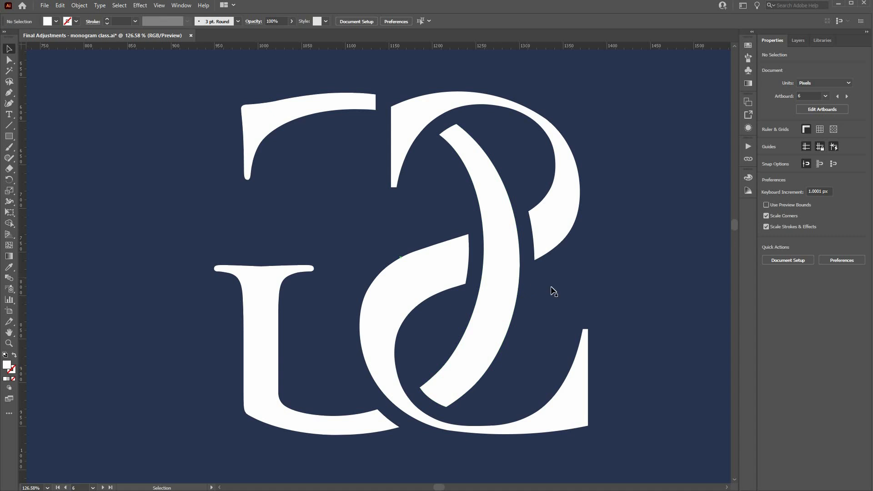
pyautogui.moveTo(618, 239); pyautogui.dragTo(528, 234)
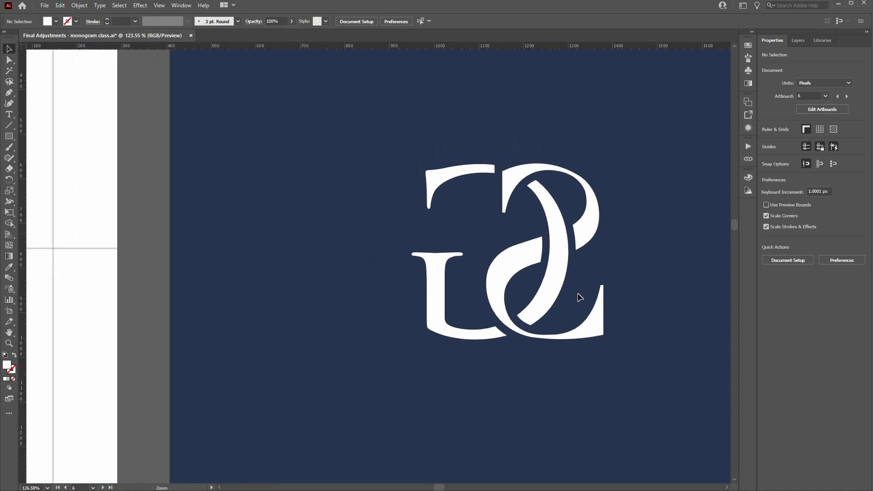
# Reflect the mirrored monogram across the horizontal axis as well and view it upside down, deselected
pyautogui.hotkey('ctrl', 'a')
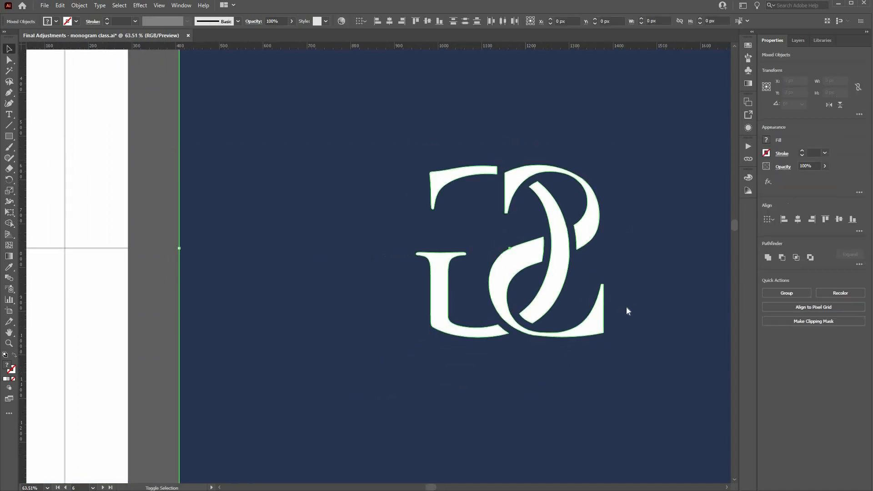
pyautogui.rightClick(634, 309)
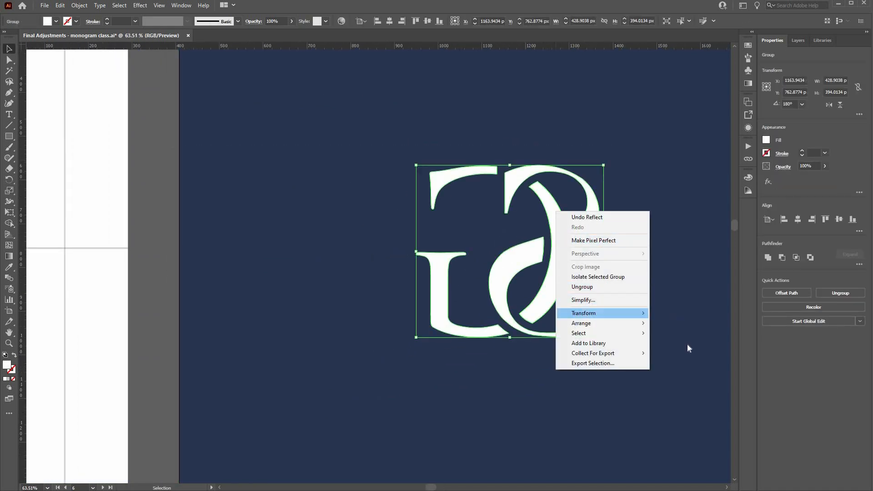
pyautogui.click(673, 346)
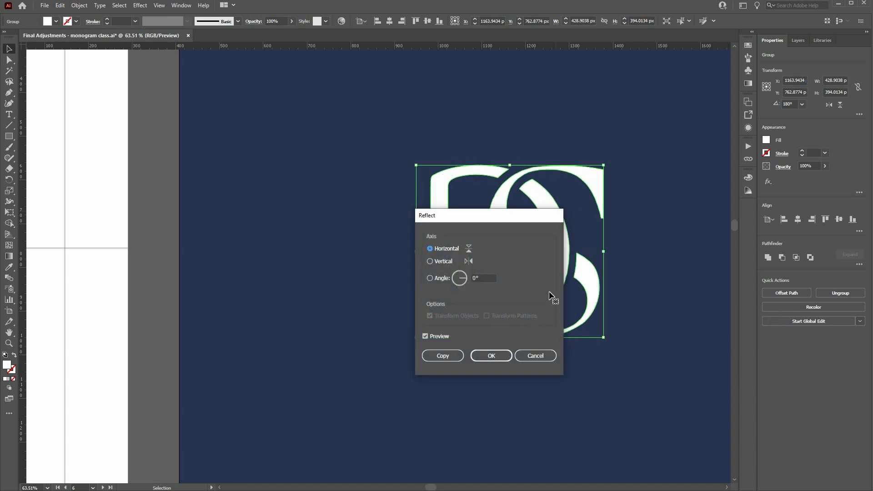
pyautogui.press('Return')
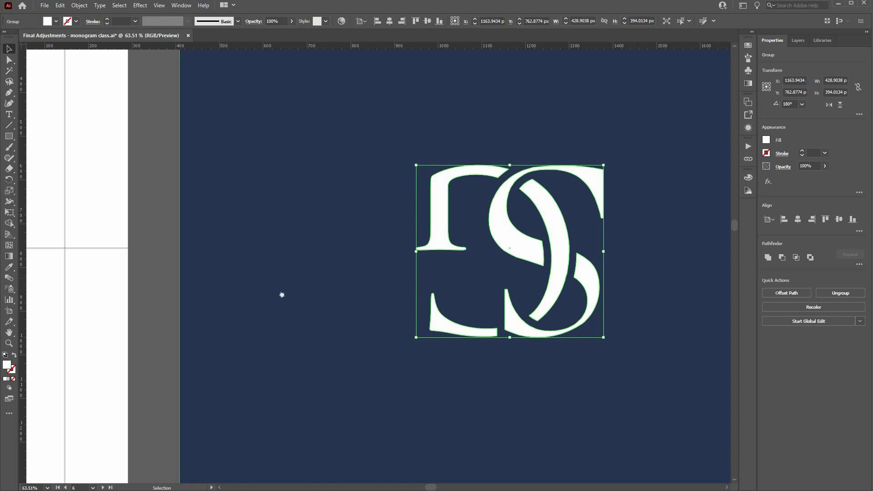
pyautogui.click(320, 273)
pyautogui.moveTo(629, 249); pyautogui.dragTo(481, 257)
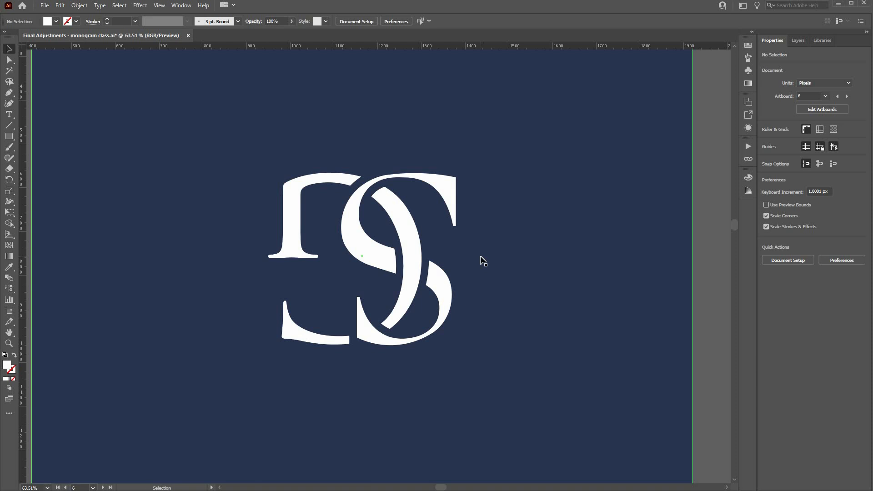
# Undo both reflections and scale the monogram down about its centre to about 115 × 106 px
pyautogui.hotkey('ctrl', 'z')
pyautogui.hotkey('ctrl', 'z')
pyautogui.moveTo(454, 175); pyautogui.dragTo(375, 251)
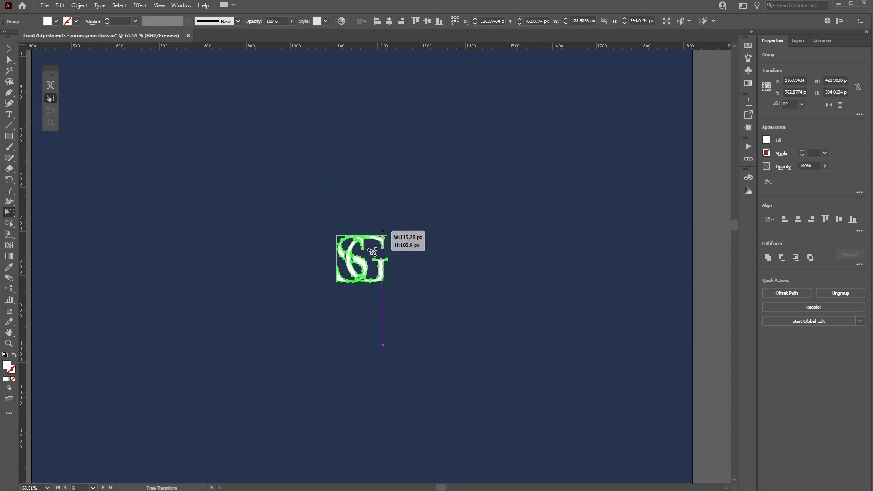
pyautogui.press('v')
pyautogui.click(695, 253)
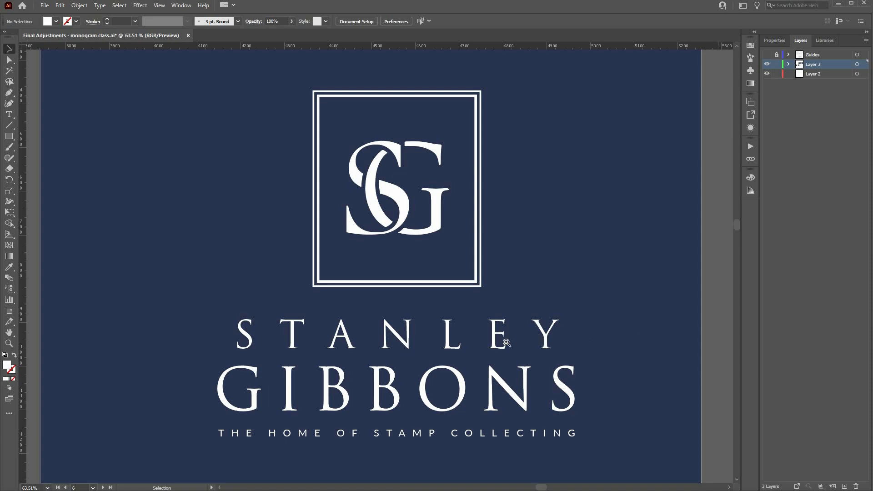
# Look over the framed Stanley Gibbons logo artboards and go to the PR Films logo artboards
pyautogui.moveTo(638, 339); pyautogui.dragTo(255, 327)
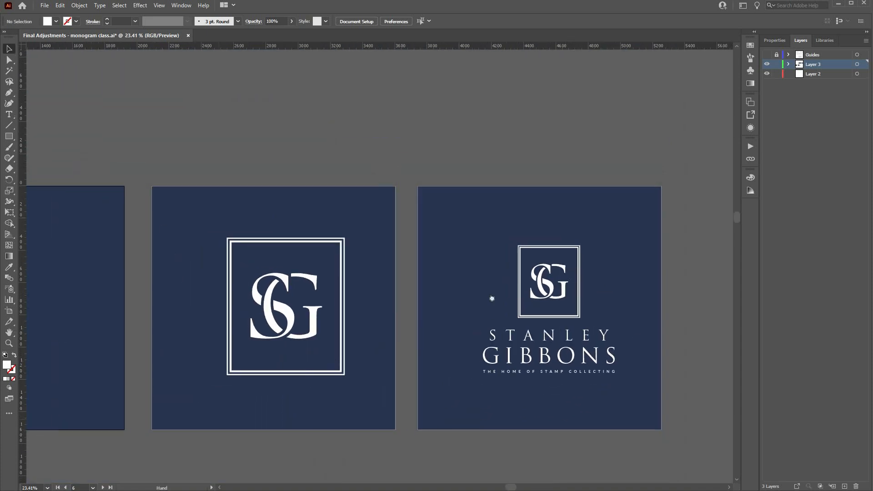
pyautogui.moveTo(60, 480); pyautogui.dragTo(400, 325)
pyautogui.moveTo(64, 403); pyautogui.dragTo(359, 306)
pyautogui.moveTo(34, 474); pyautogui.dragTo(395, 300)
pyautogui.moveTo(314, 331)
pyautogui.mouseDown()
pyautogui.moveTo(434, 292)
pyautogui.moveTo(649, 269)
pyautogui.moveTo(621, 279)
pyautogui.mouseUp()
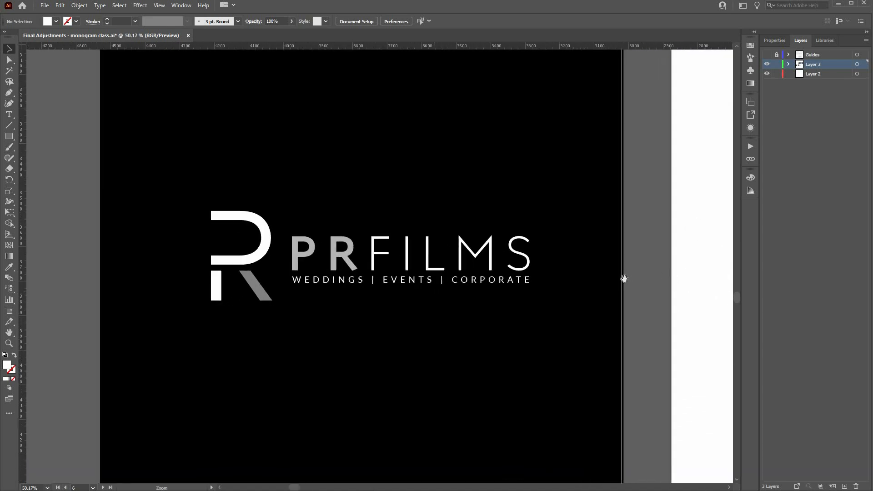
# Examine the horizontal and stacked PR Films logos on their black and white artboards
pyautogui.hscroll(1, 70, 298)
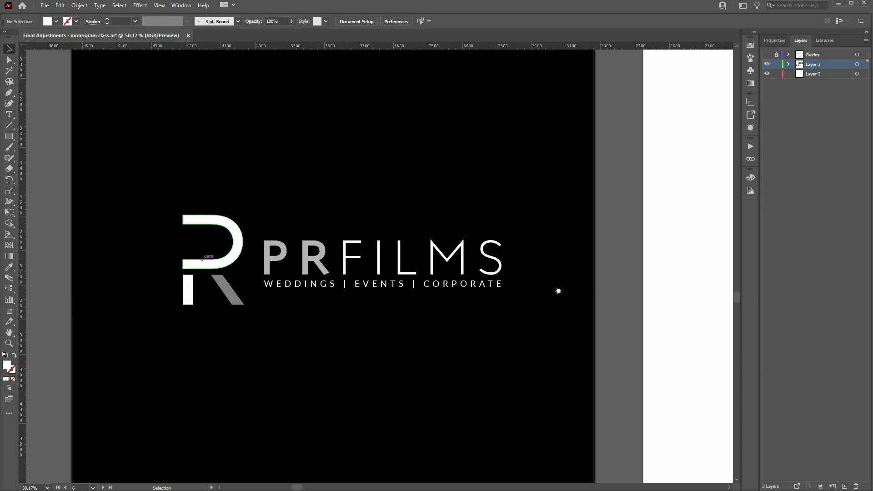
pyautogui.moveTo(591, 297); pyautogui.dragTo(288, 312)
pyautogui.moveTo(646, 343); pyautogui.dragTo(490, 346)
pyautogui.click(622, 333)
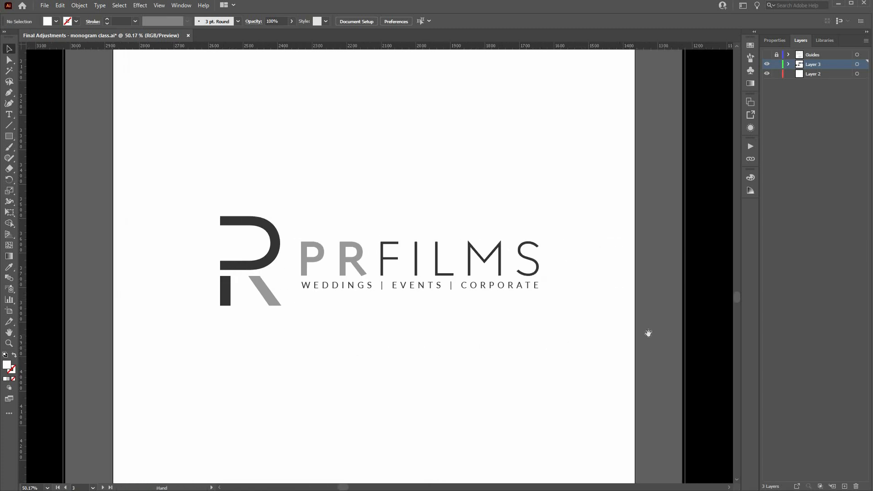
pyautogui.moveTo(349, 347); pyautogui.dragTo(150, 336)
pyautogui.moveTo(647, 306); pyautogui.dragTo(537, 306)
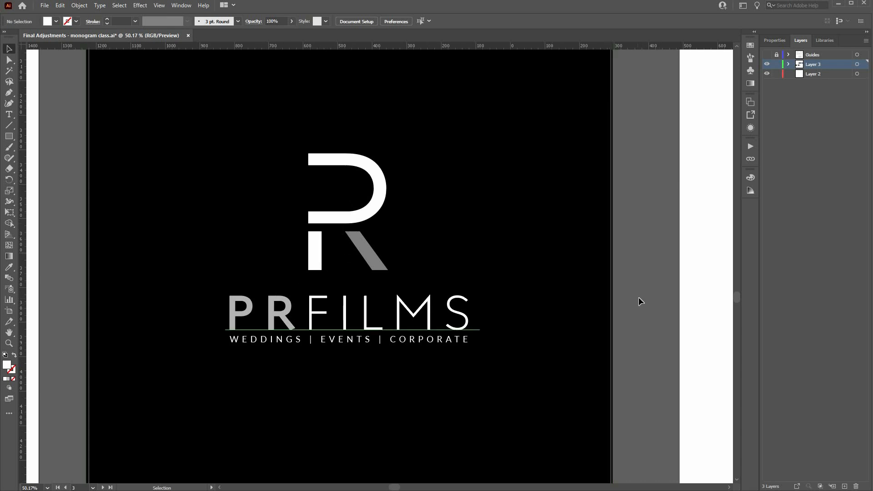
pyautogui.moveTo(456, 306); pyautogui.dragTo(317, 309)
pyautogui.moveTo(378, 316); pyautogui.dragTo(118, 314)
pyautogui.moveTo(627, 314); pyautogui.dragTo(414, 315)
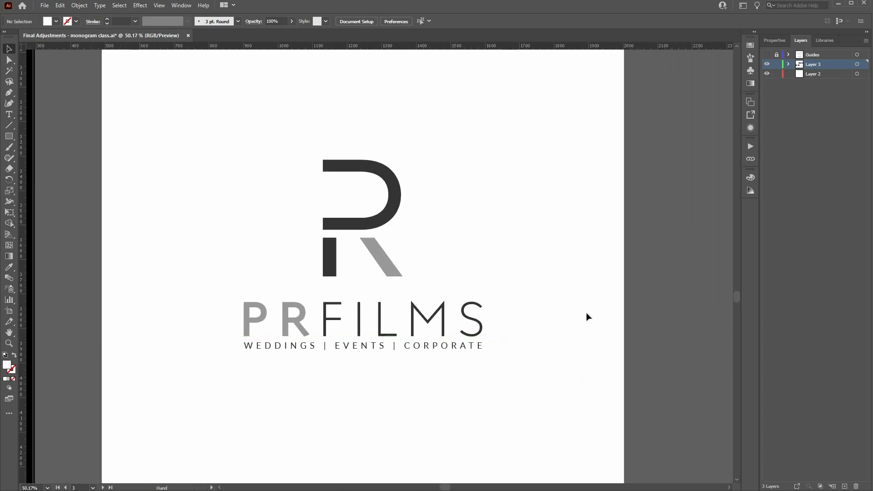
pyautogui.click(587, 313)
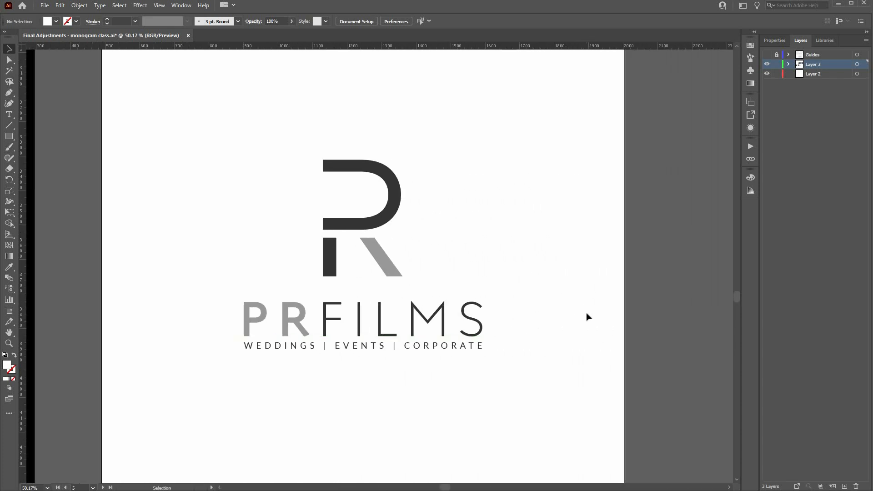